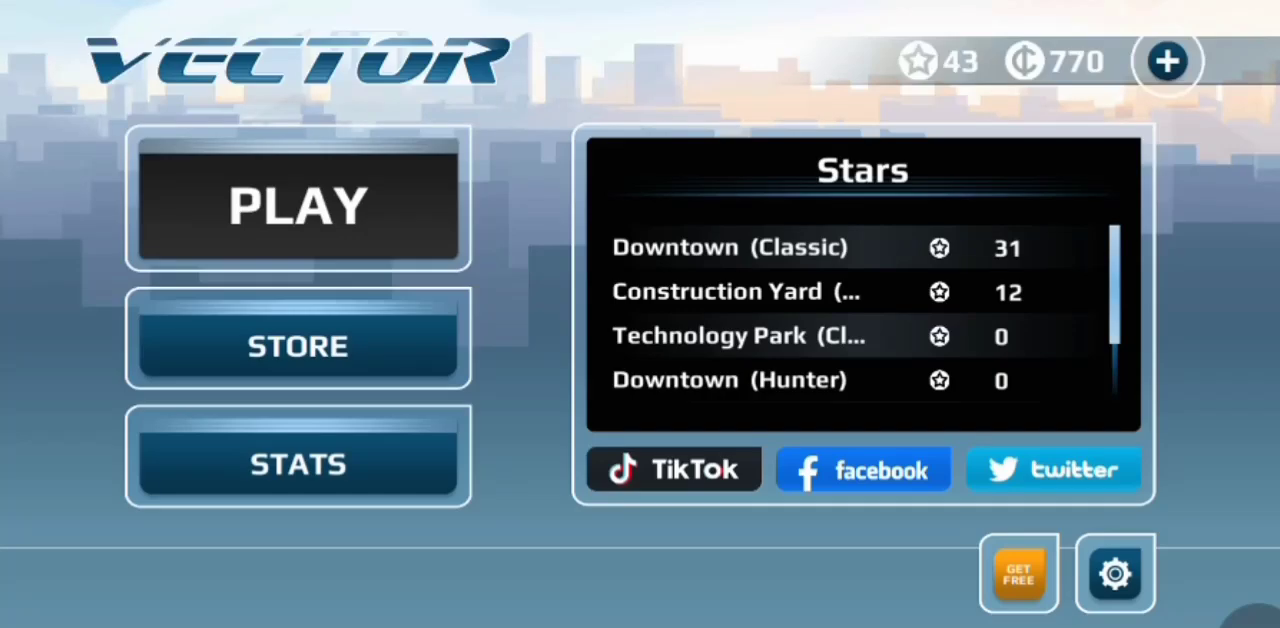
click(298, 205)
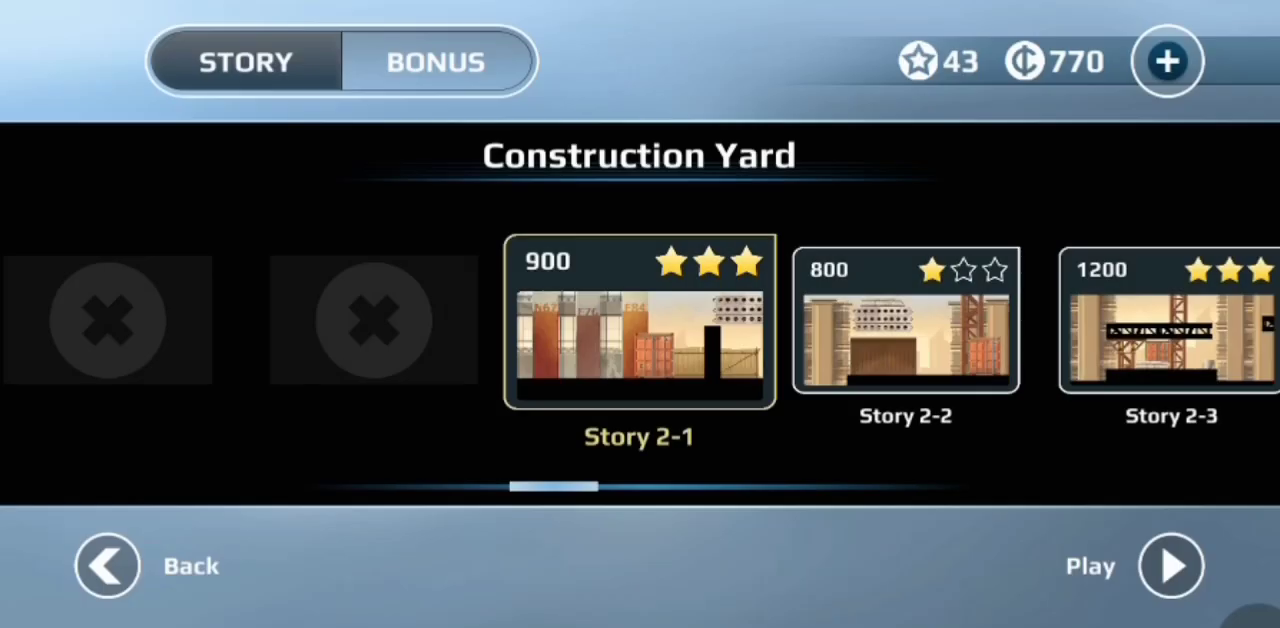
click(1171, 566)
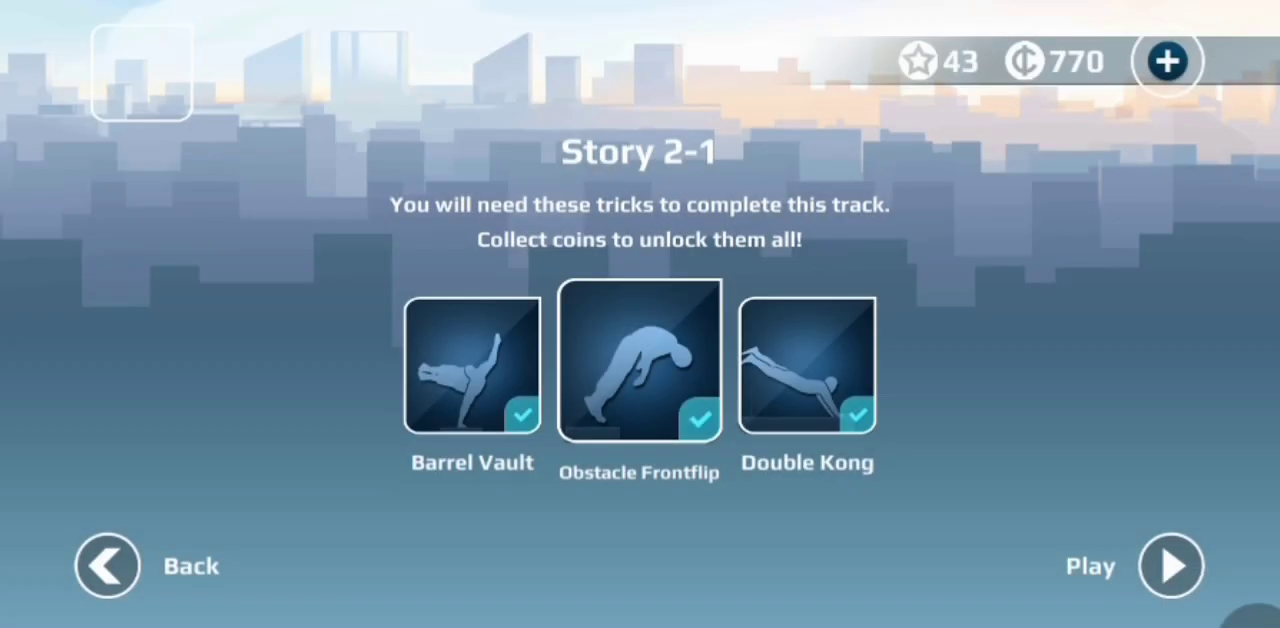